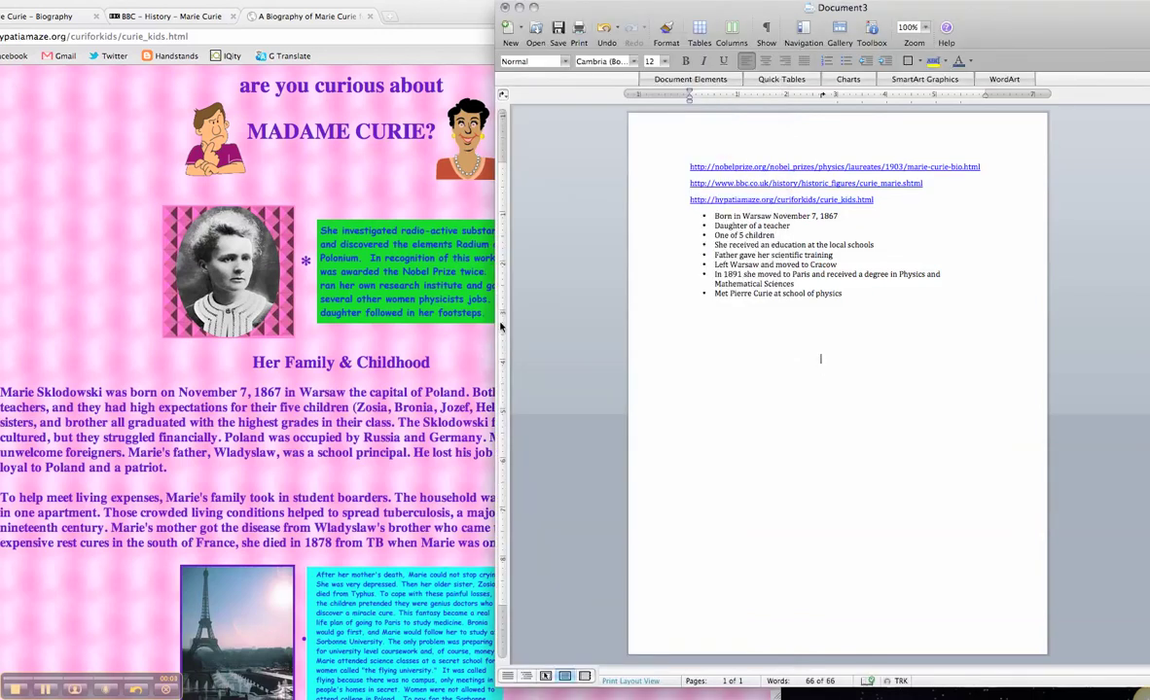
- After checking the biography page, reword the second bullet to 'Daughter of two teachers'
left_click(466, 390)
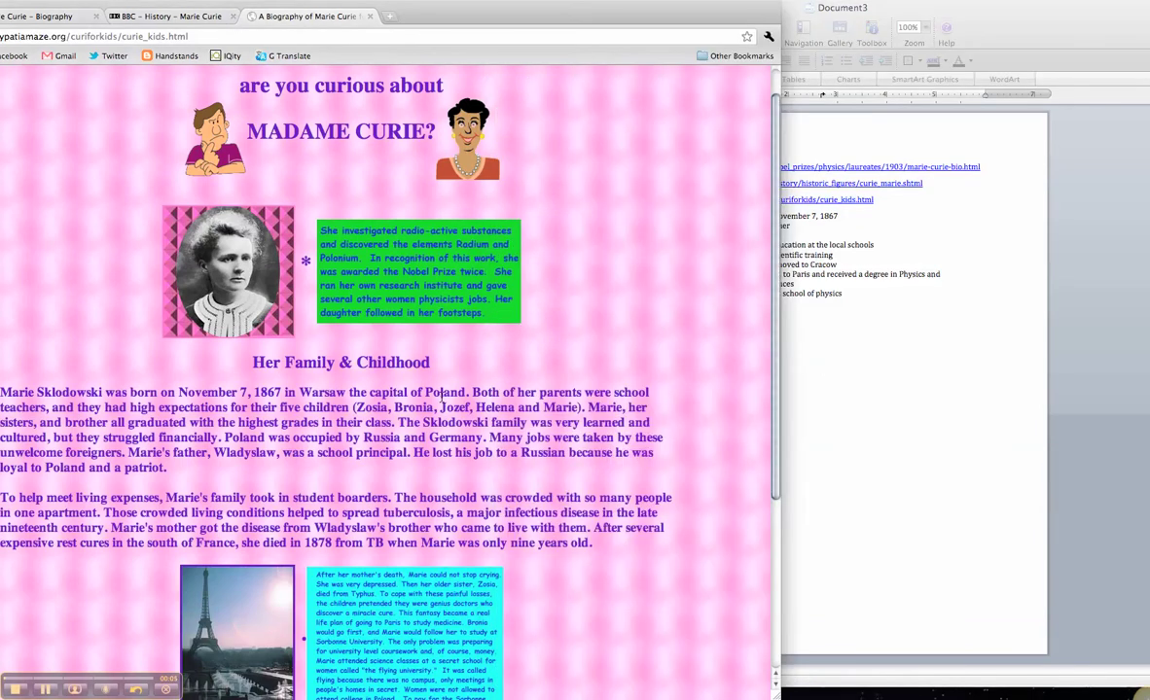
left_click_drag(514, 15, 533, 13)
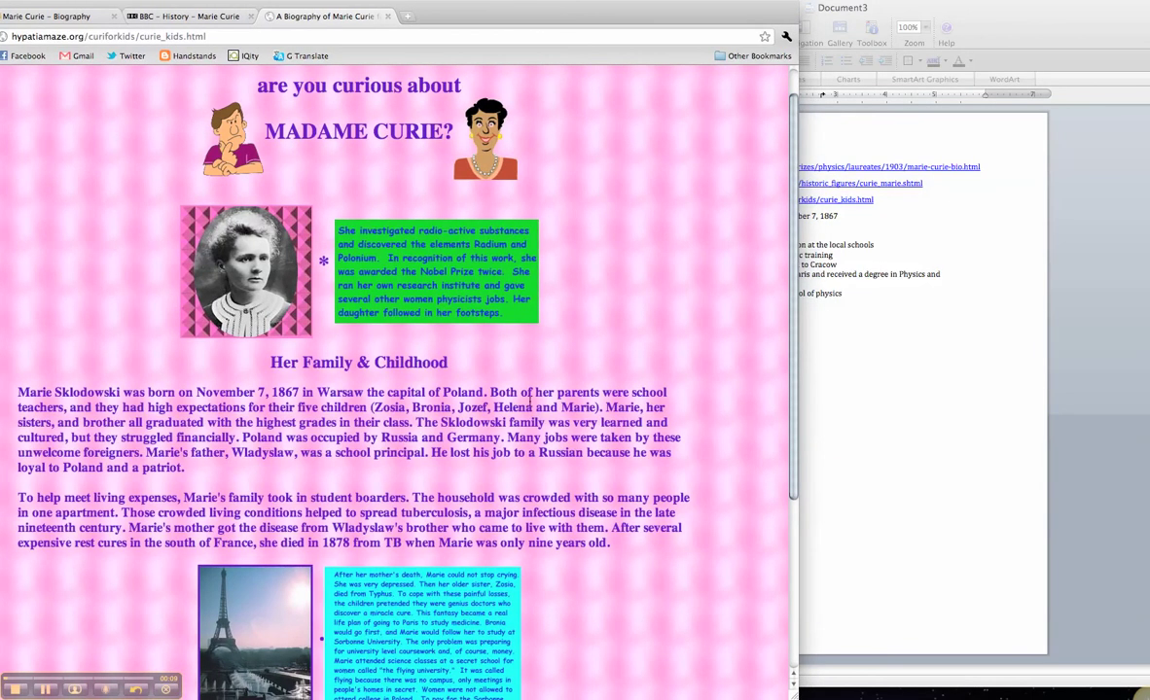
left_click(895, 356)
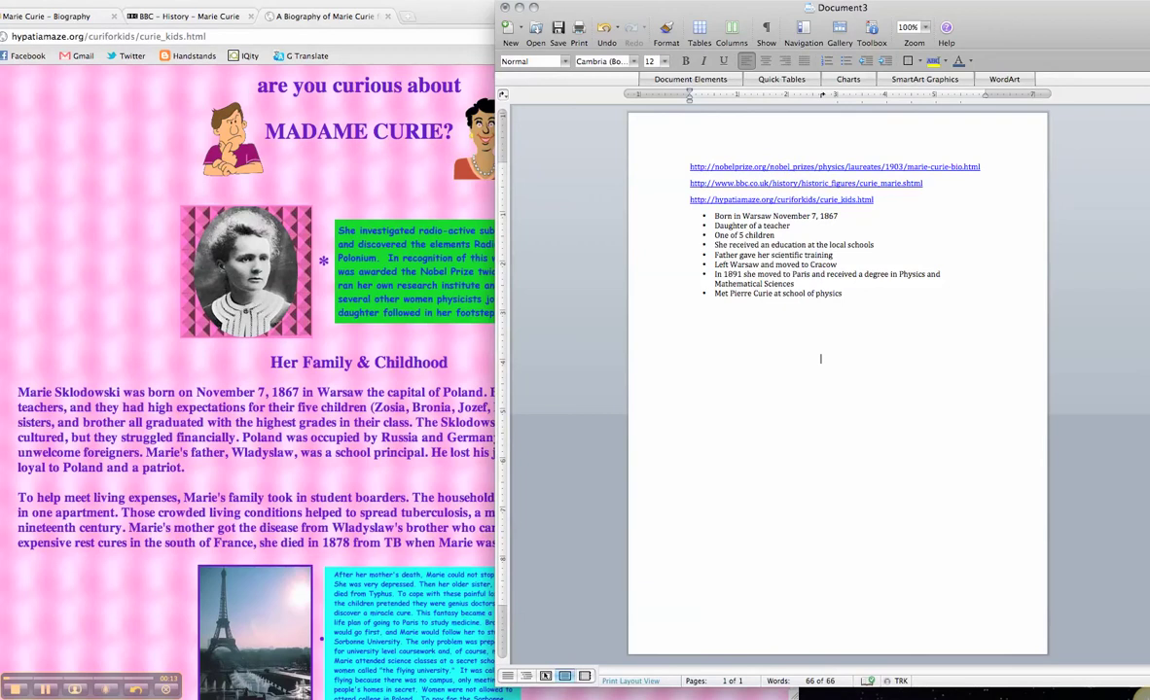
key("super+z")
key("super+z")
key("super+z")
key("super+z")
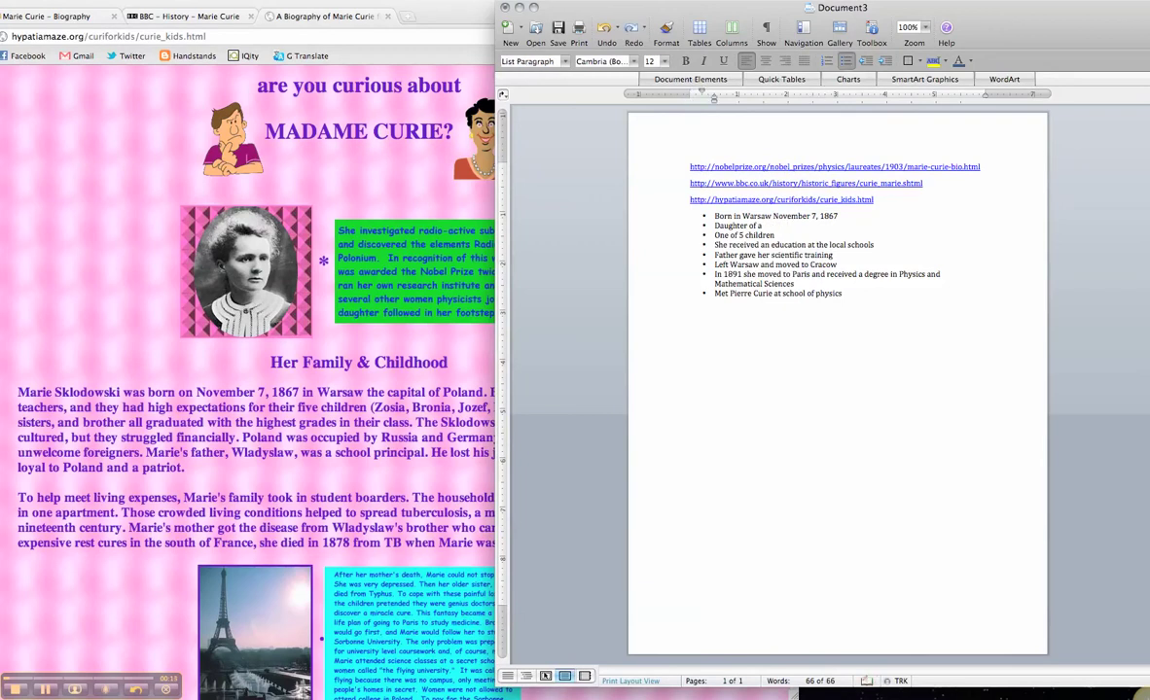
key("BackSpace")
type("two teachers")
- Verify against the biography, then append ', struggled with money' to the third bullet
left_click(388, 410)
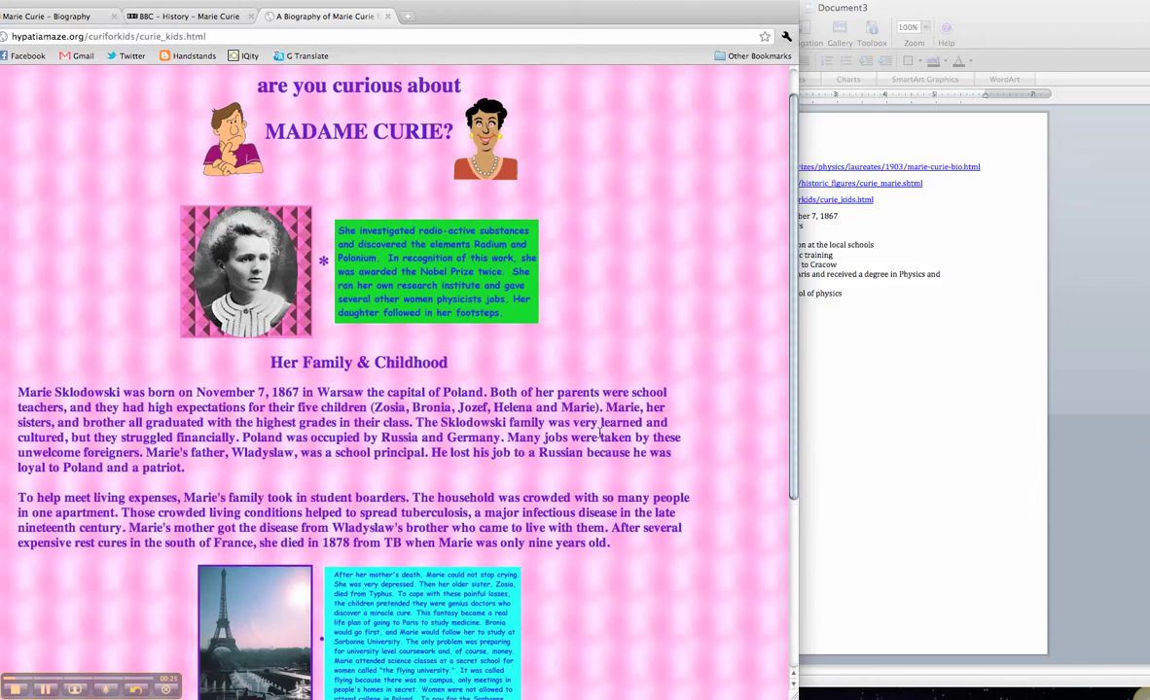
left_click(900, 360)
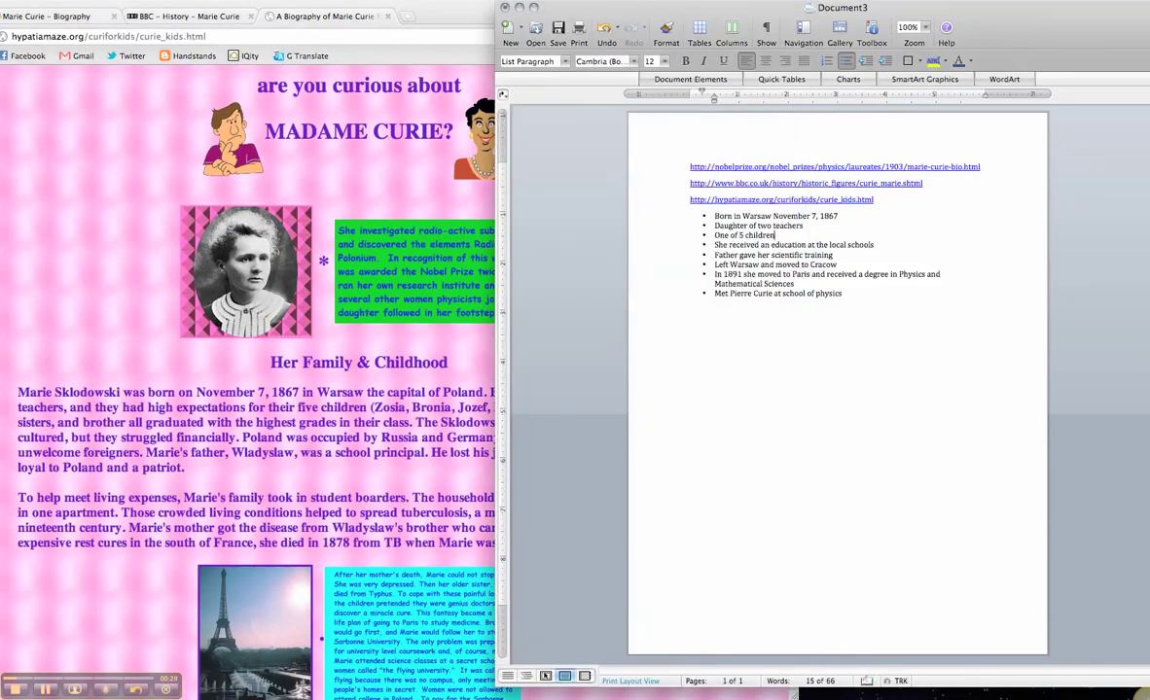
type("struggled with money")
- Close the styles palette and reposition the browser window beside the notes
left_click(368, 209)
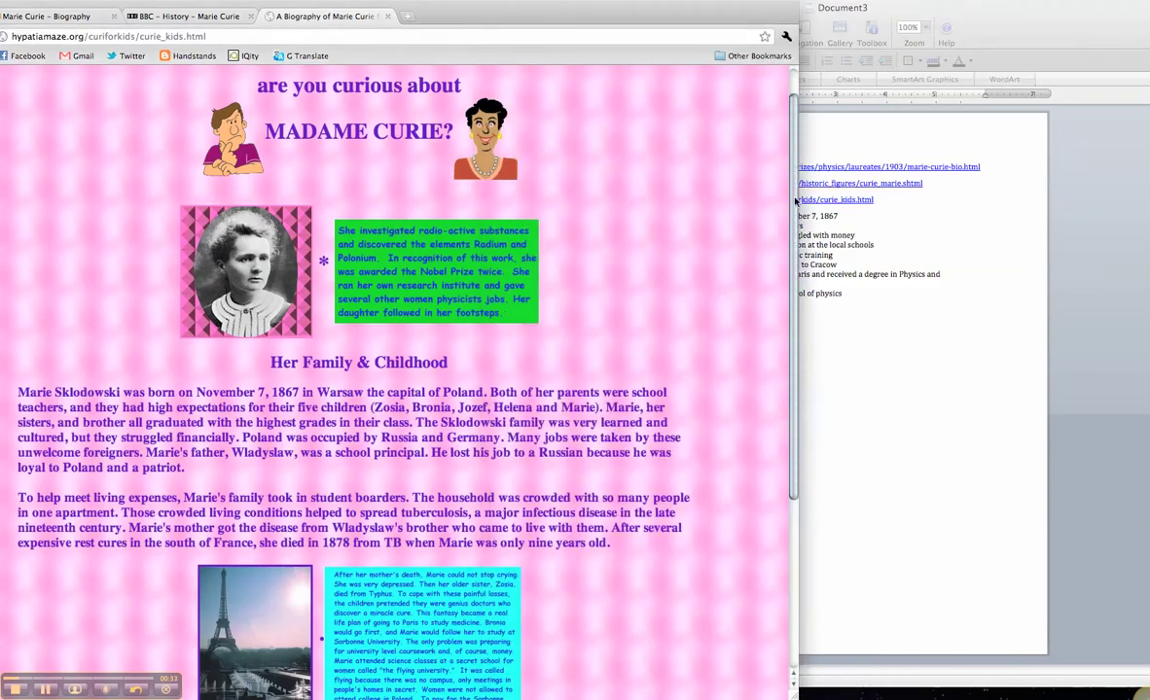
left_click(832, 212)
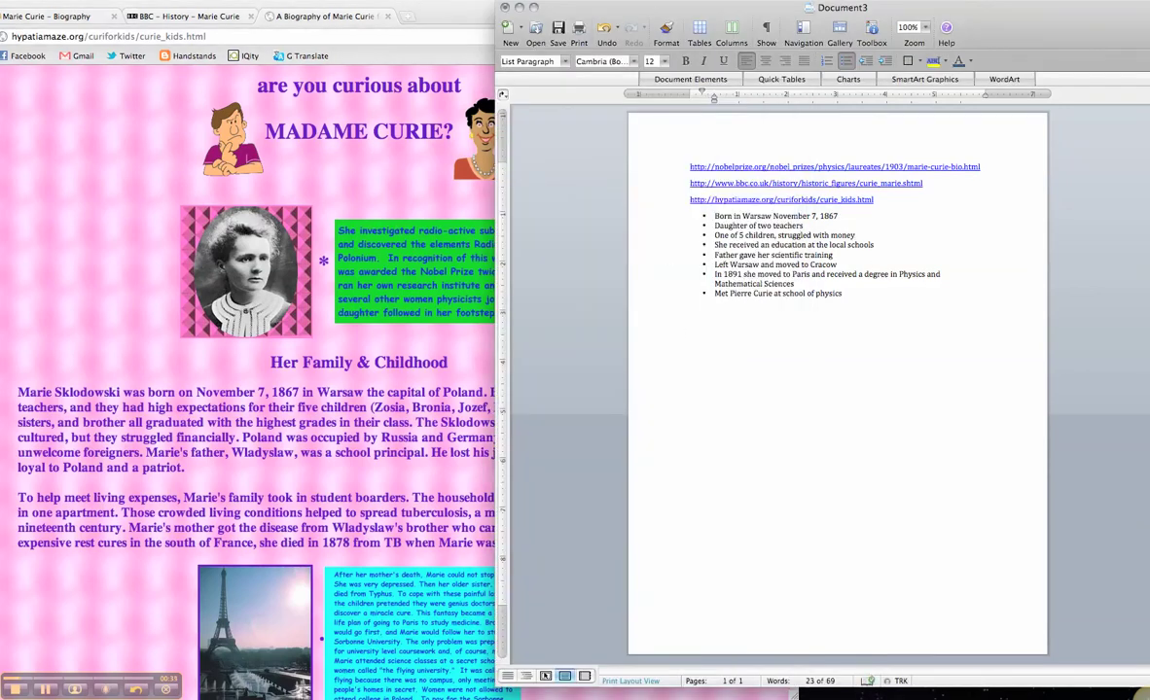
left_click_drag(445, 16, 512, 11)
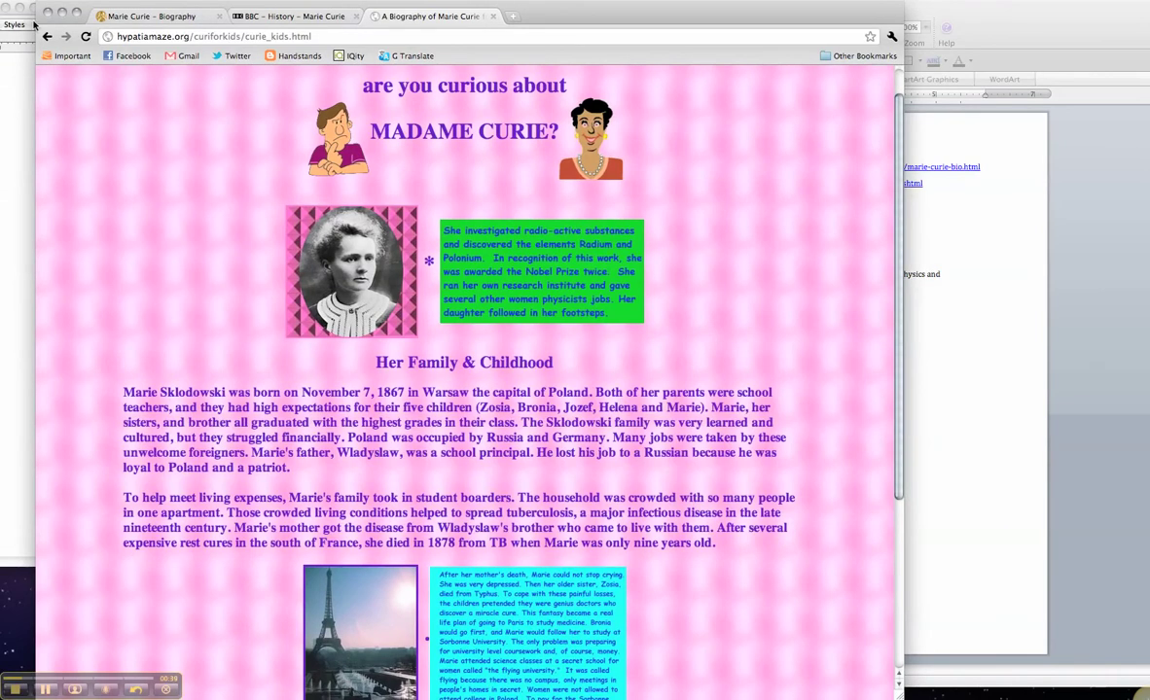
left_click(6, 8)
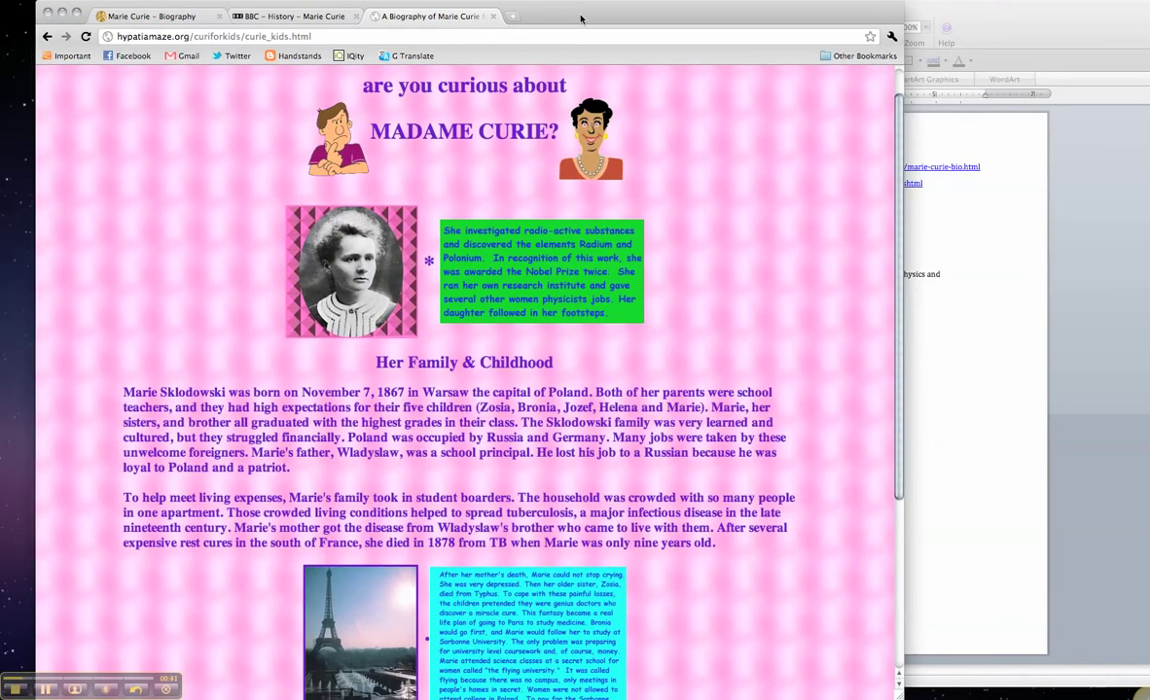
left_click_drag(580, 17, 535, 17)
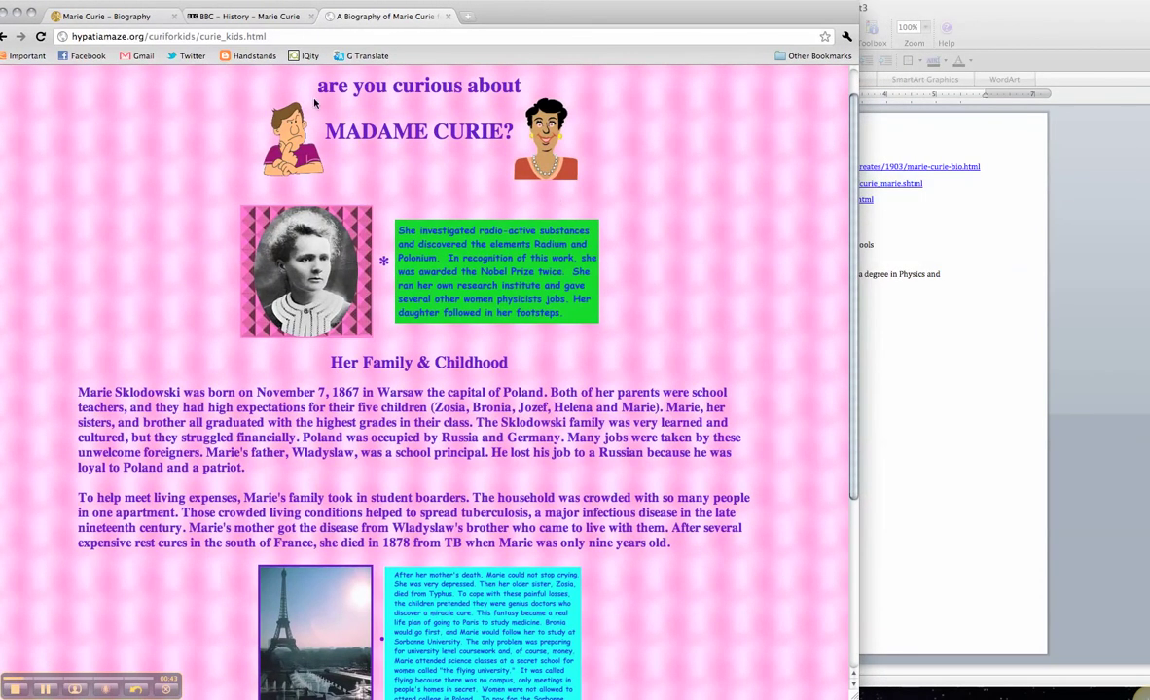
- Hide the browser and enlarge the notes window to fill most of the screen
left_click(7, 11)
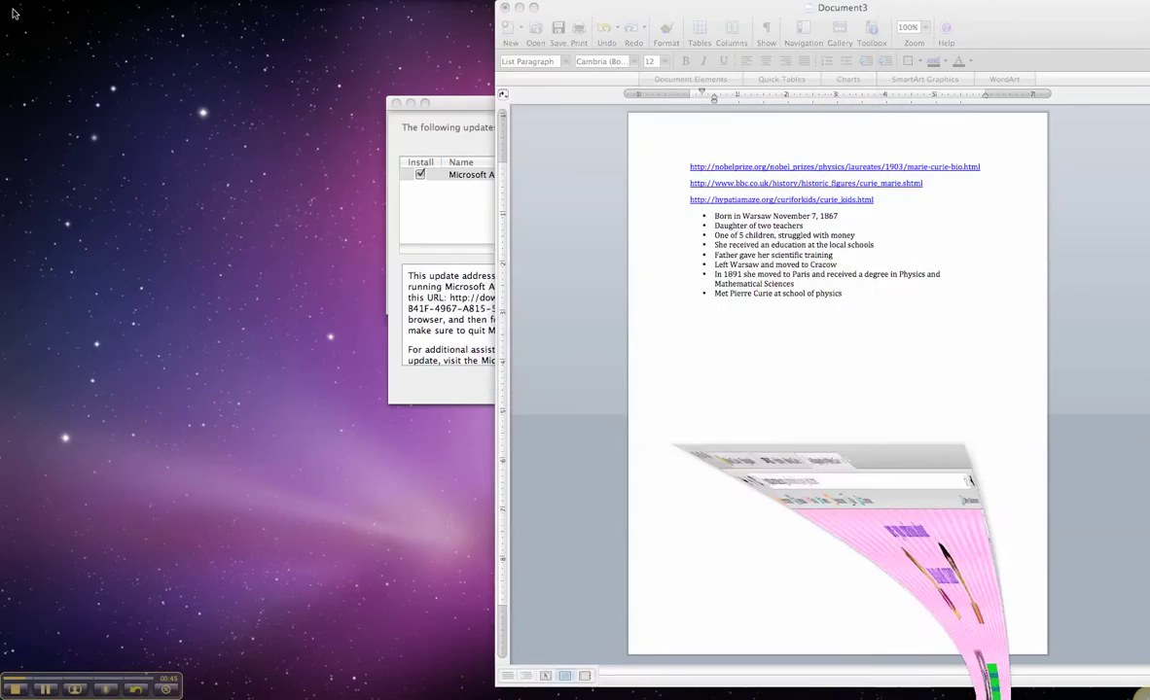
left_click_drag(627, 7, 138, 6)
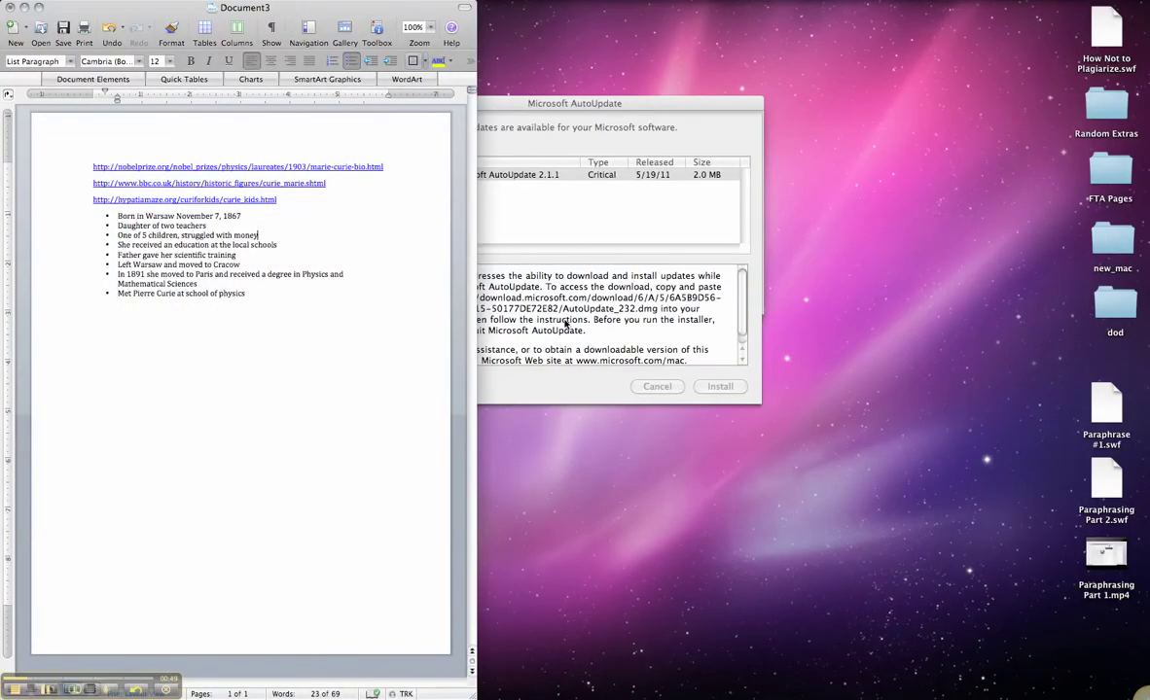
left_click_drag(473, 695, 1148, 688)
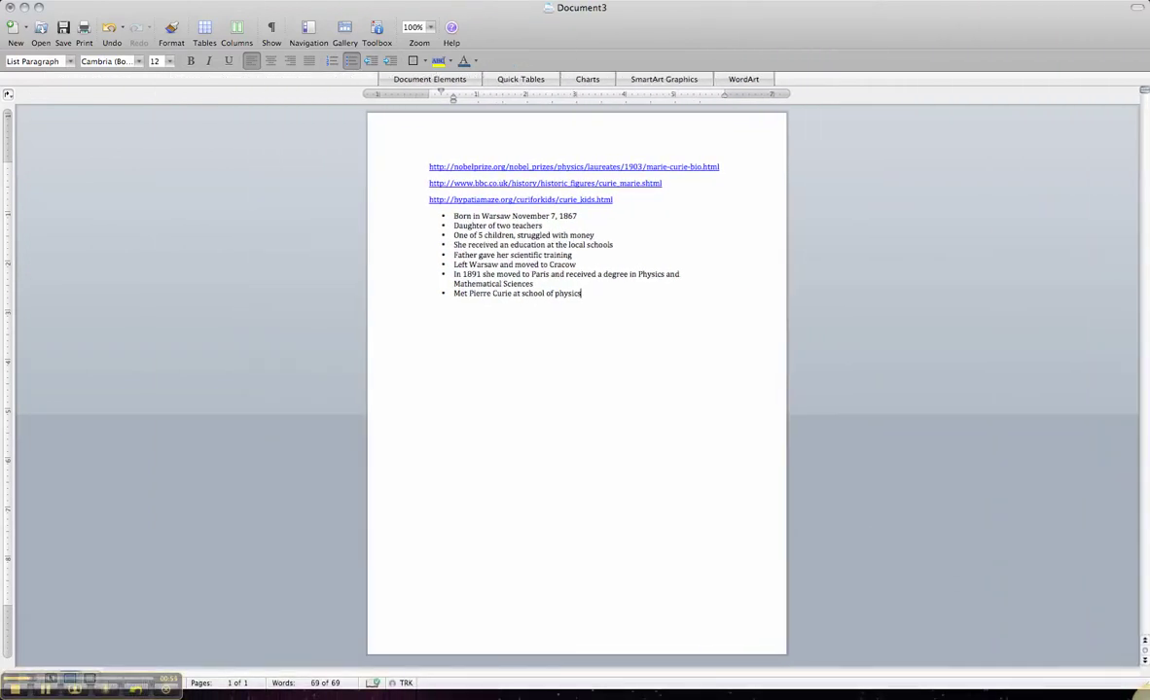
- Below the bullets, write a paragraph on her 1867 Warsaw birth, teacher parents, five children, money struggles and schooling
key("Return")
key("Return")
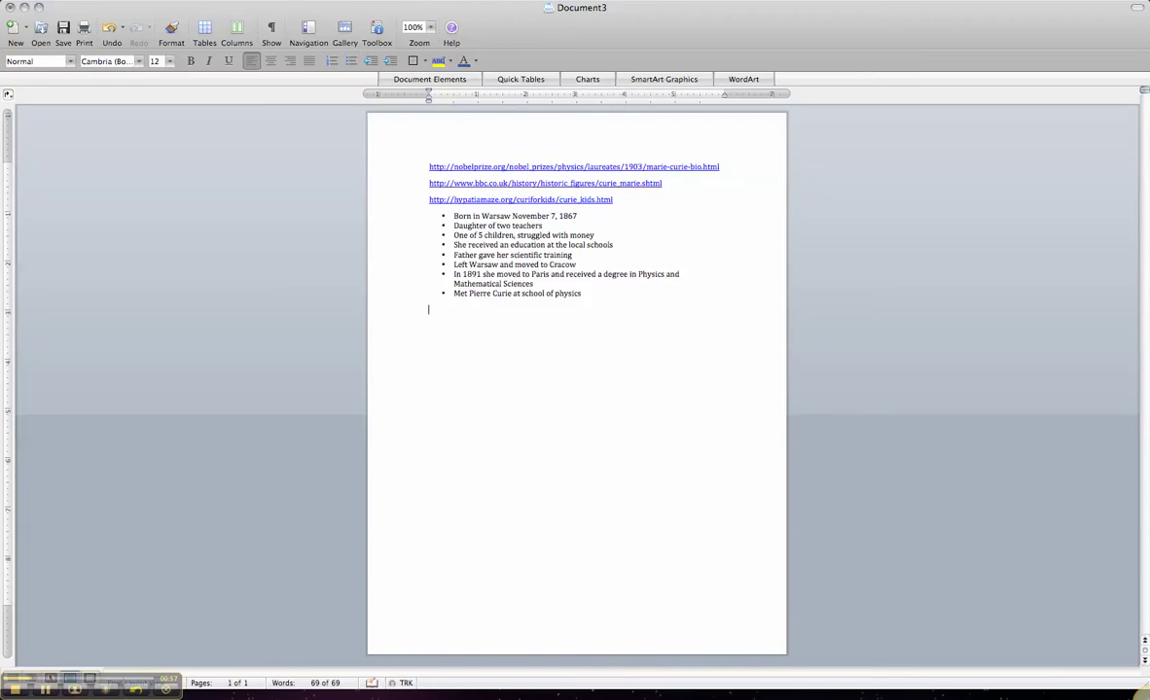
type("Marie Curie was born in Warsaw on November 7,")
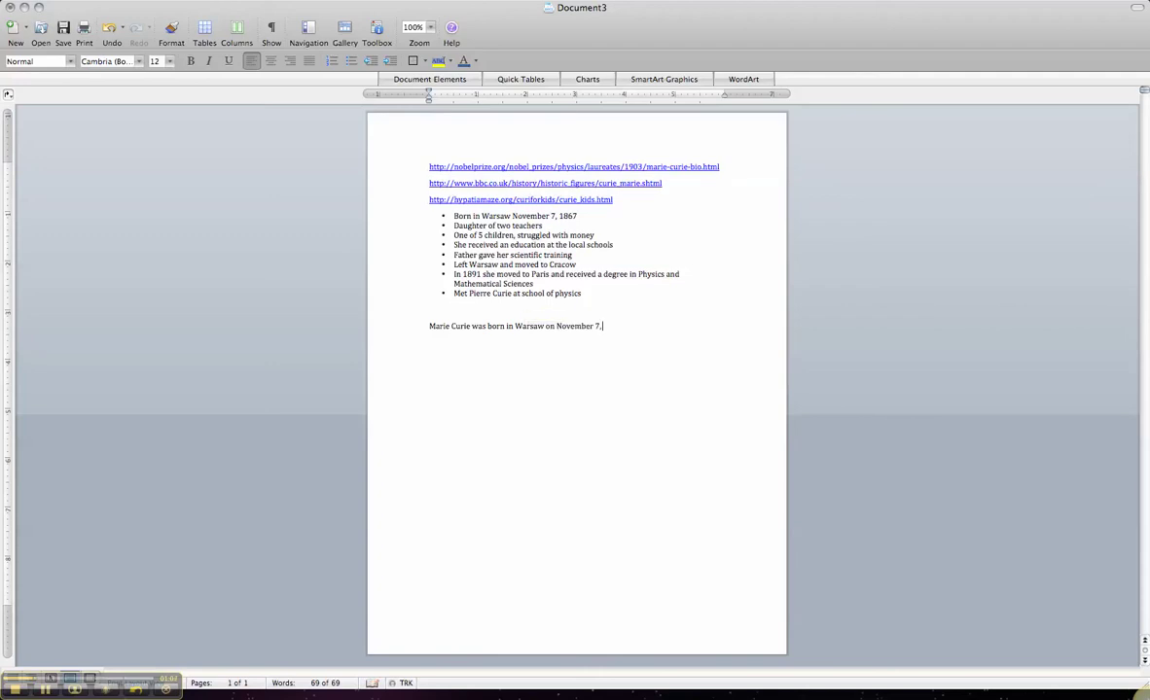
type(" 1867. She")
key("BackSpace")
key("BackSpace")
key("BackSpace")
type("Both of her parents were teachers")
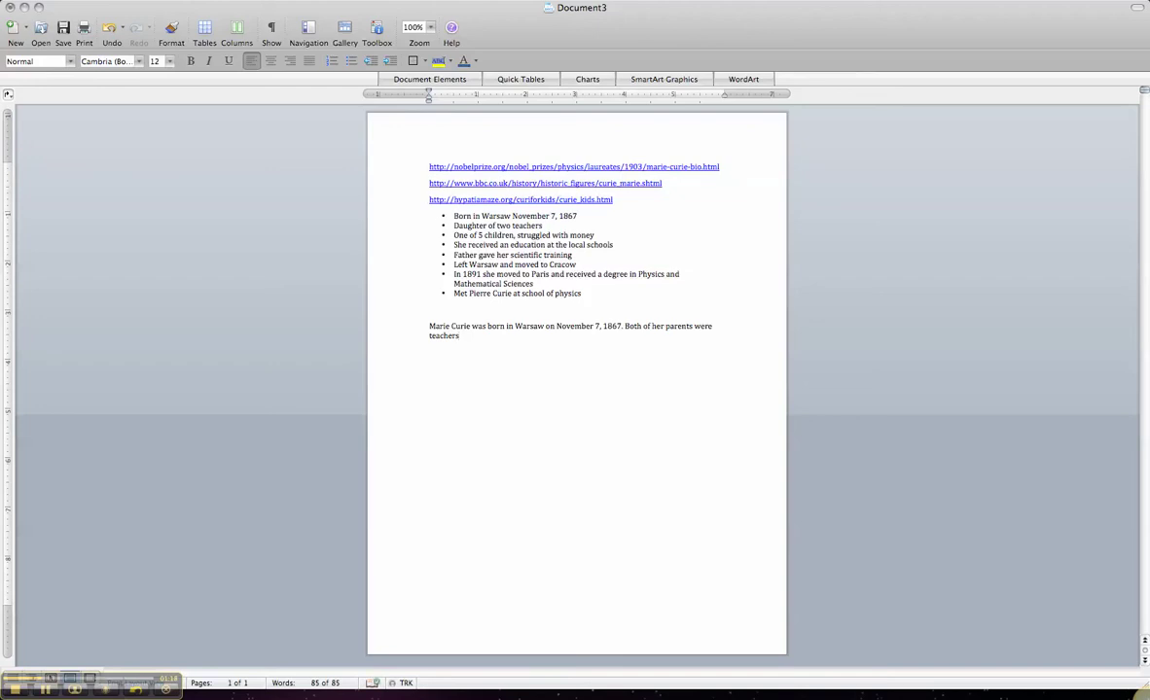
type(", and she was one of their five children.")
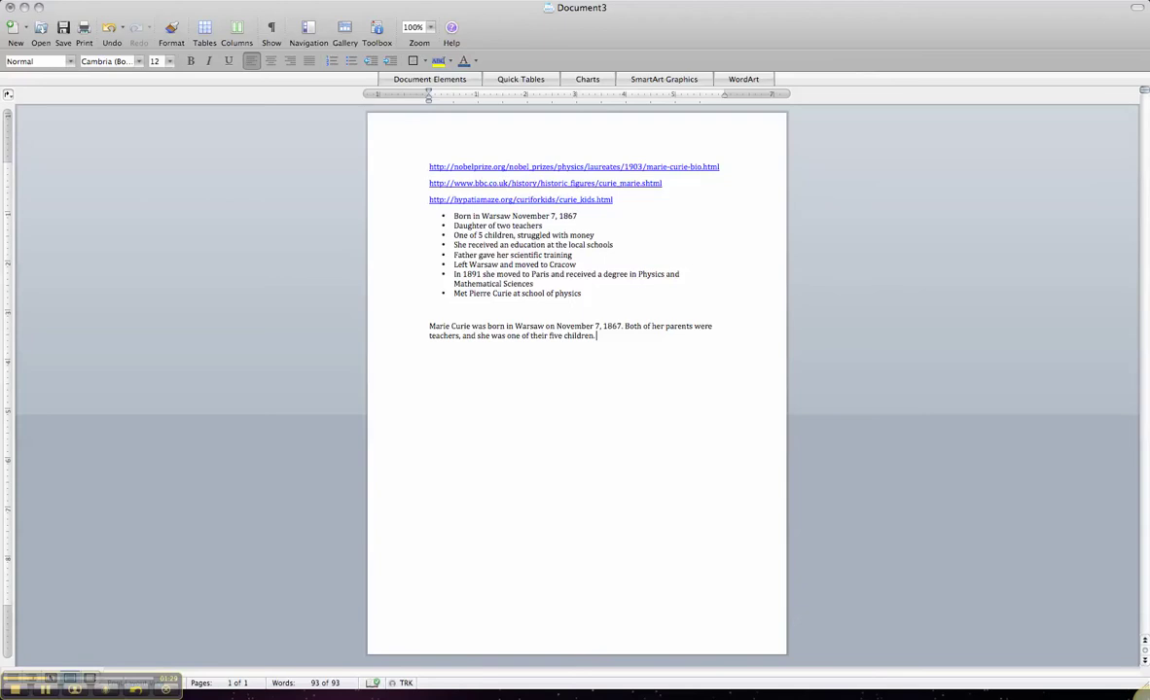
type("Her family exc")
type("elled academically, but")
type(" struggled with money.")
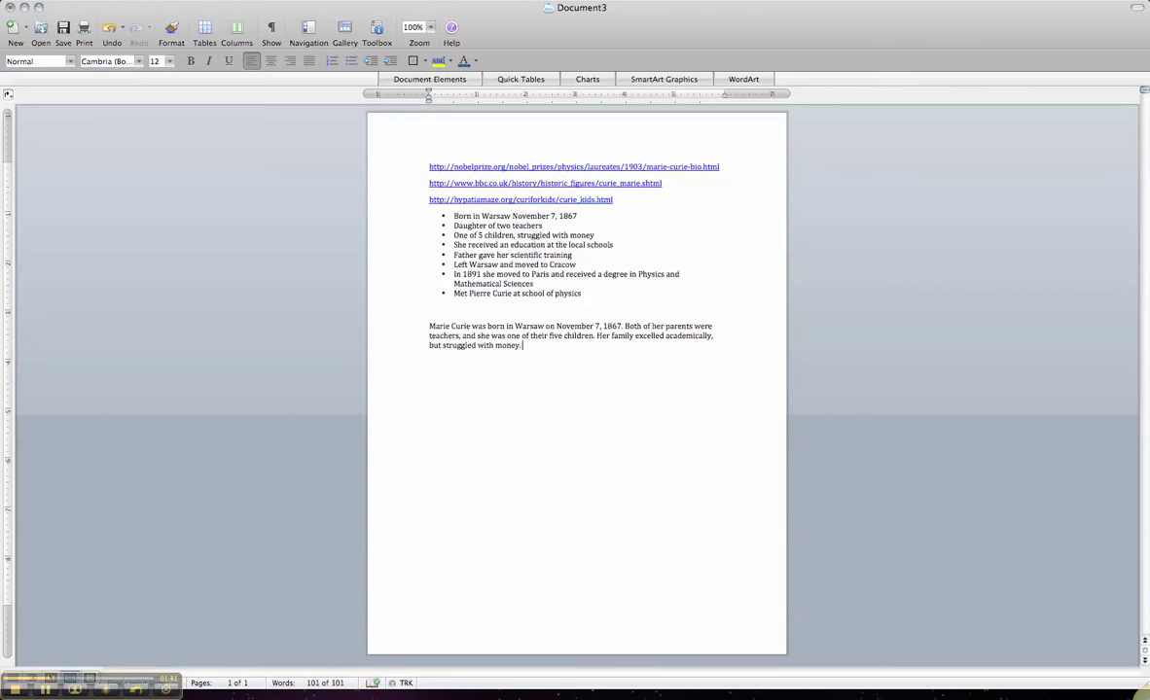
type(" She attended nearby schools for her education, and her")
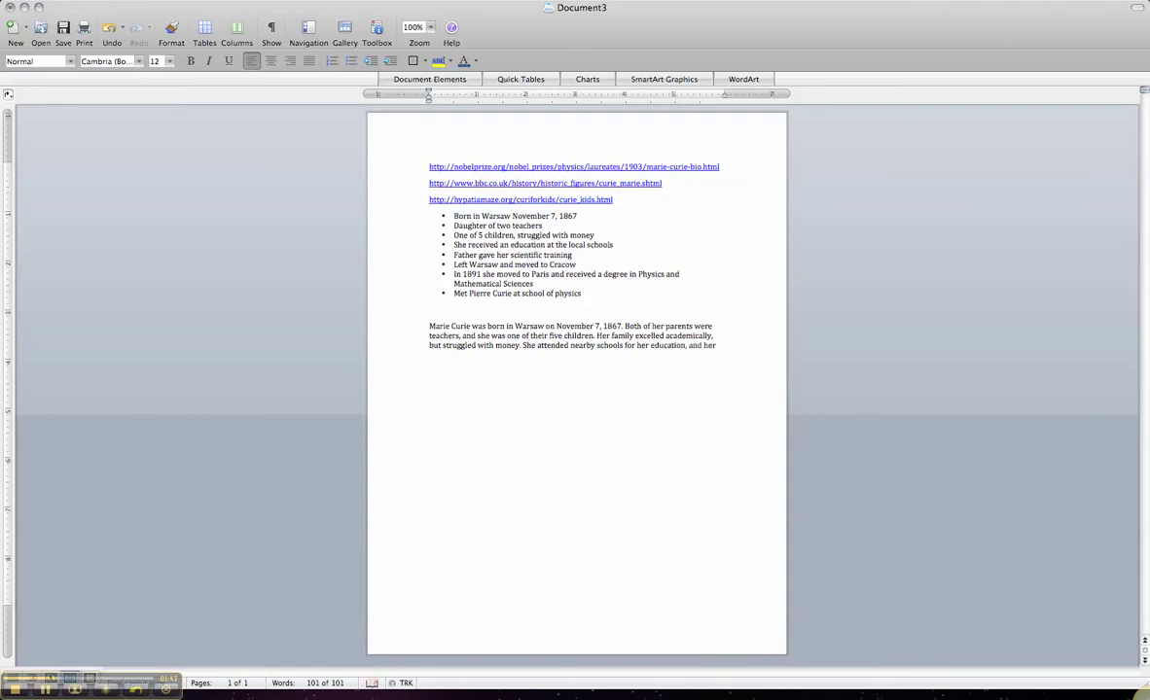
type(" father gave her extra scientific training.")
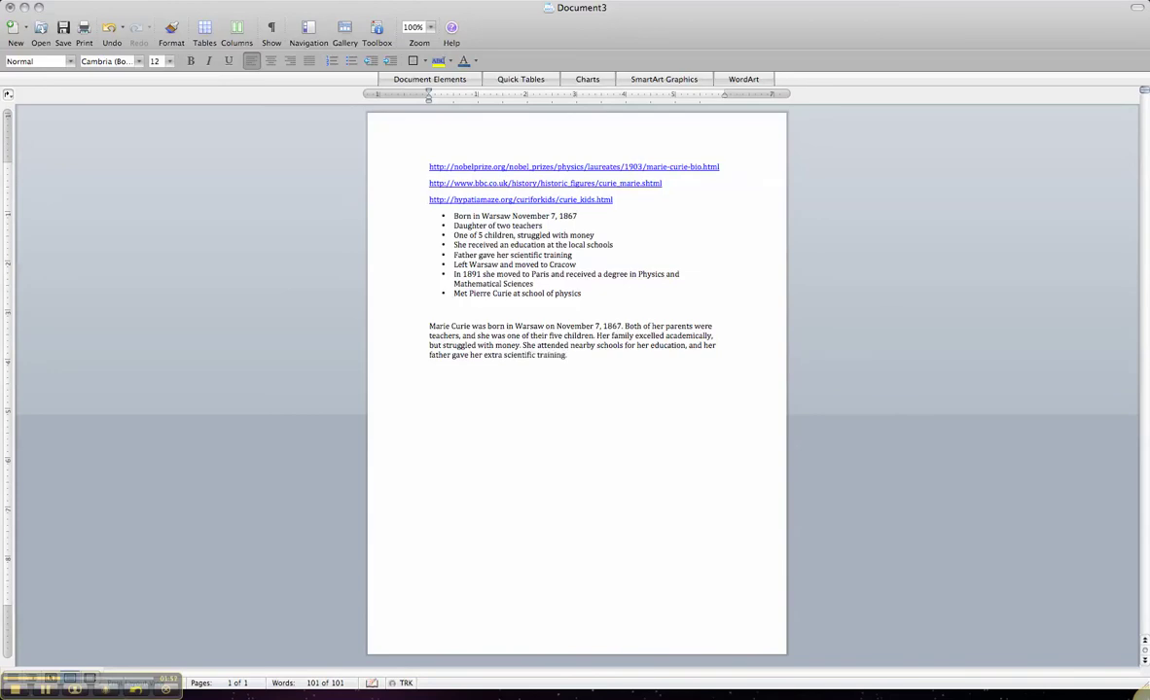
- Continue the paragraph with her move to Cracow, the 1891 Paris degree in Physics and Mathematical Sciences, and marrying Pierre
left_click(490, 255)
left_click(574, 355)
type("Later in her life, she m")
key("BackSpace")
type("left Warsaw and moved to Cracow.")
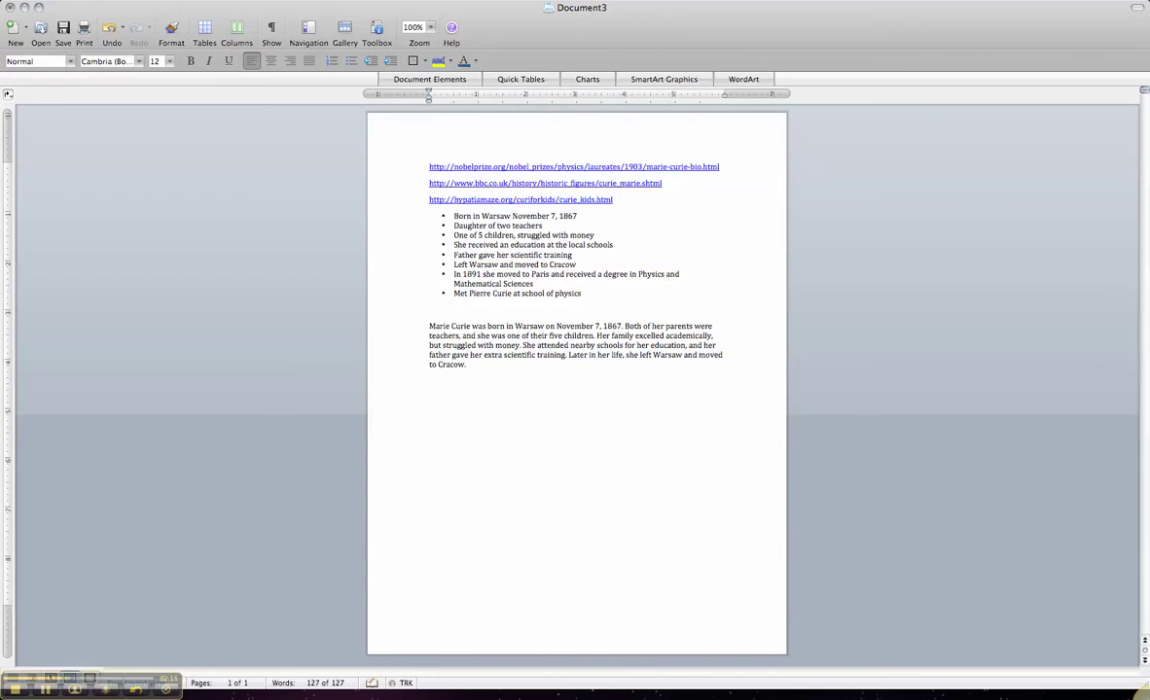
type("In 1891, she moved to Paris and earned a defgree i")
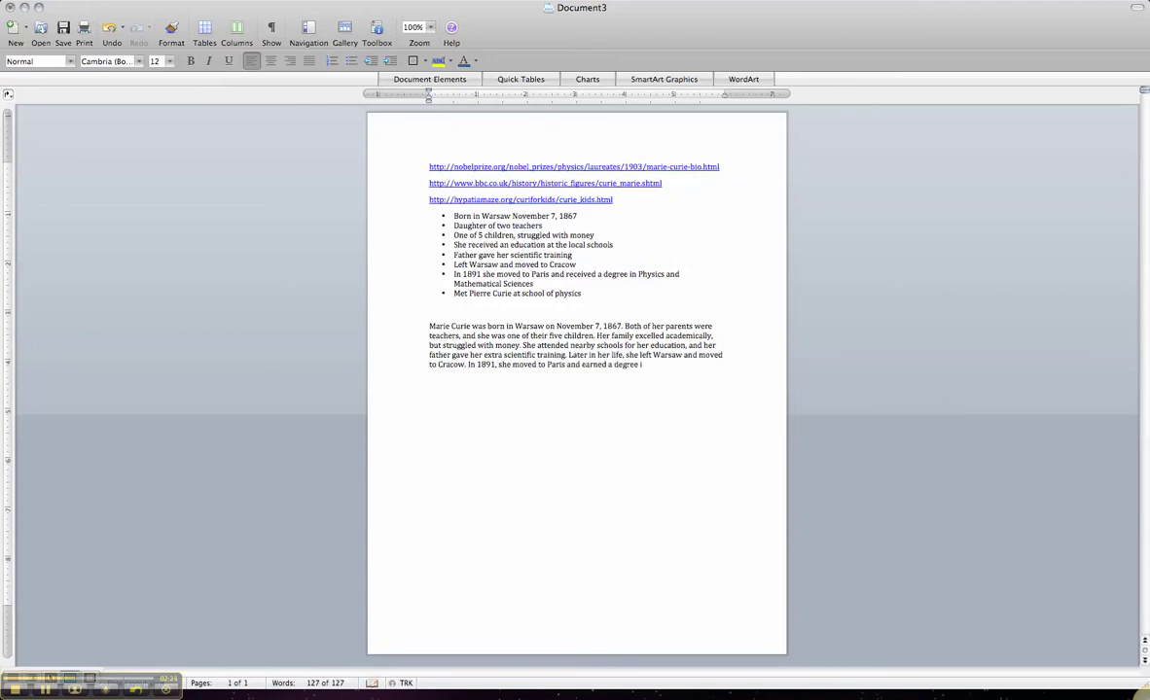
type("n Physix")
type("s and Mathem")
type("atical Sciences")
type(". There, she met")
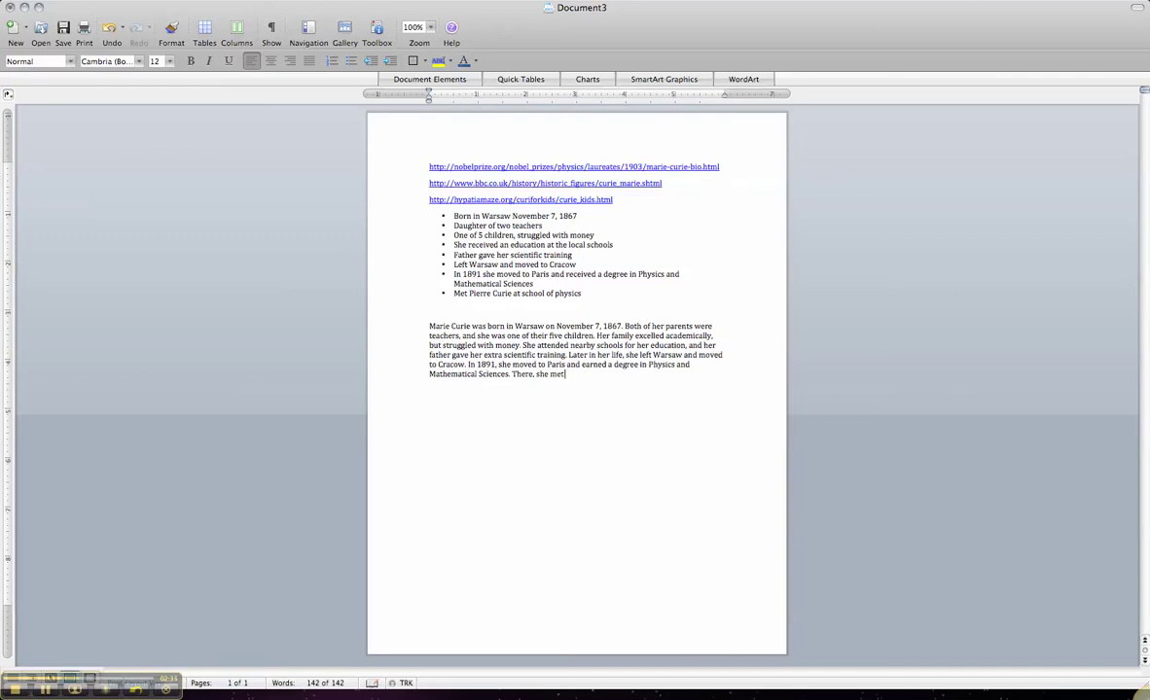
type(" Pierre Curie at the school of physics.")
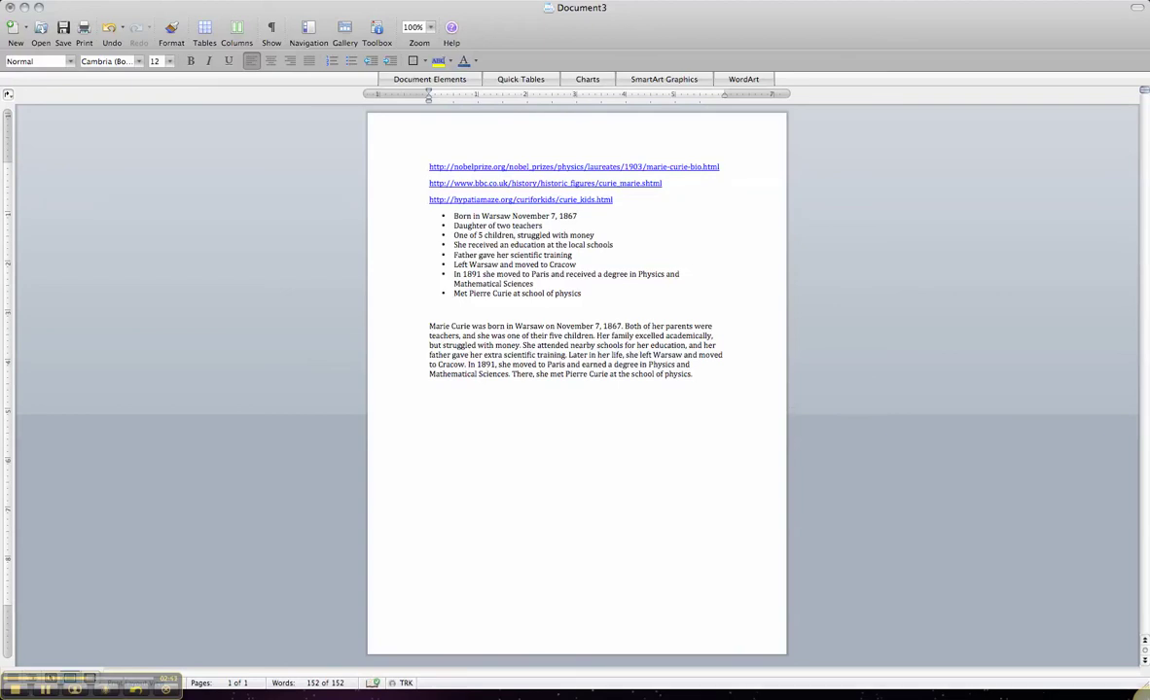
type("She")
type(" eventually marrie")
type("d Pierre.")
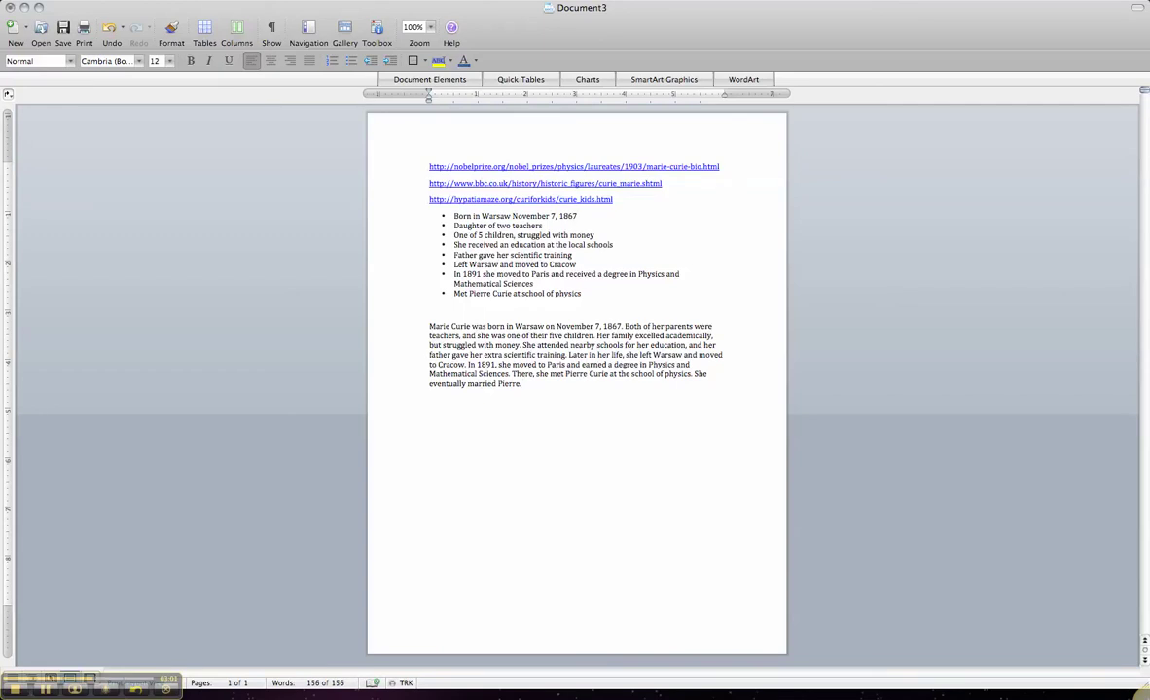
left_click_drag(438, 210, 587, 298)
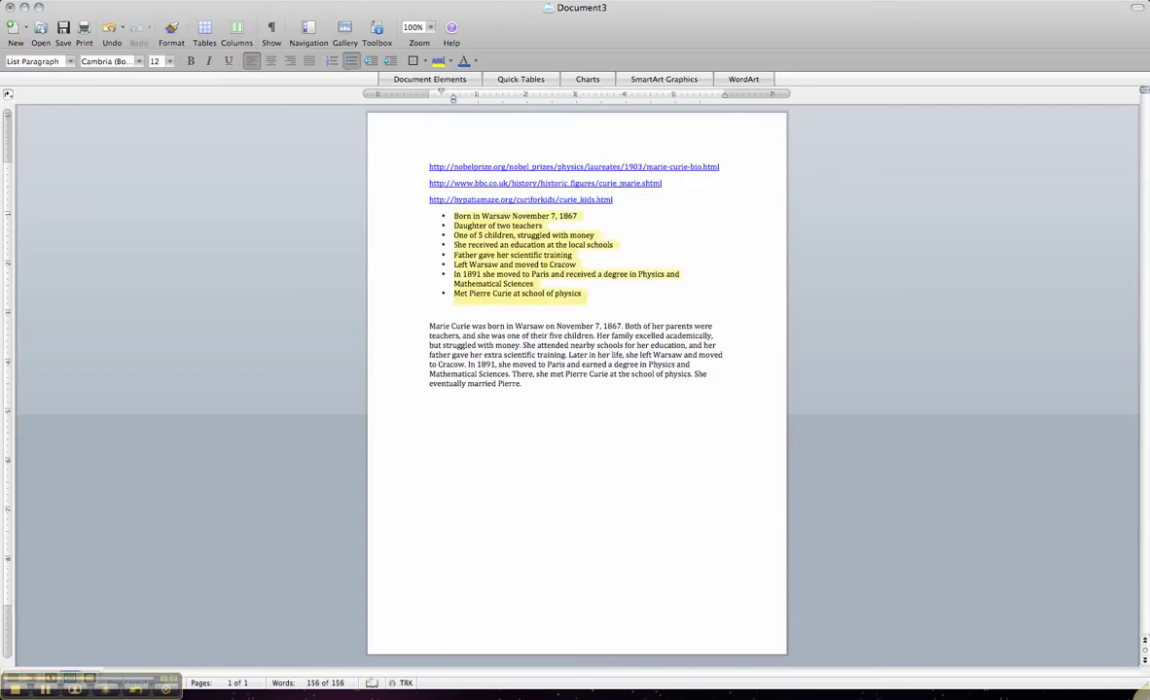
left_click(481, 352)
triple_click(481, 353)
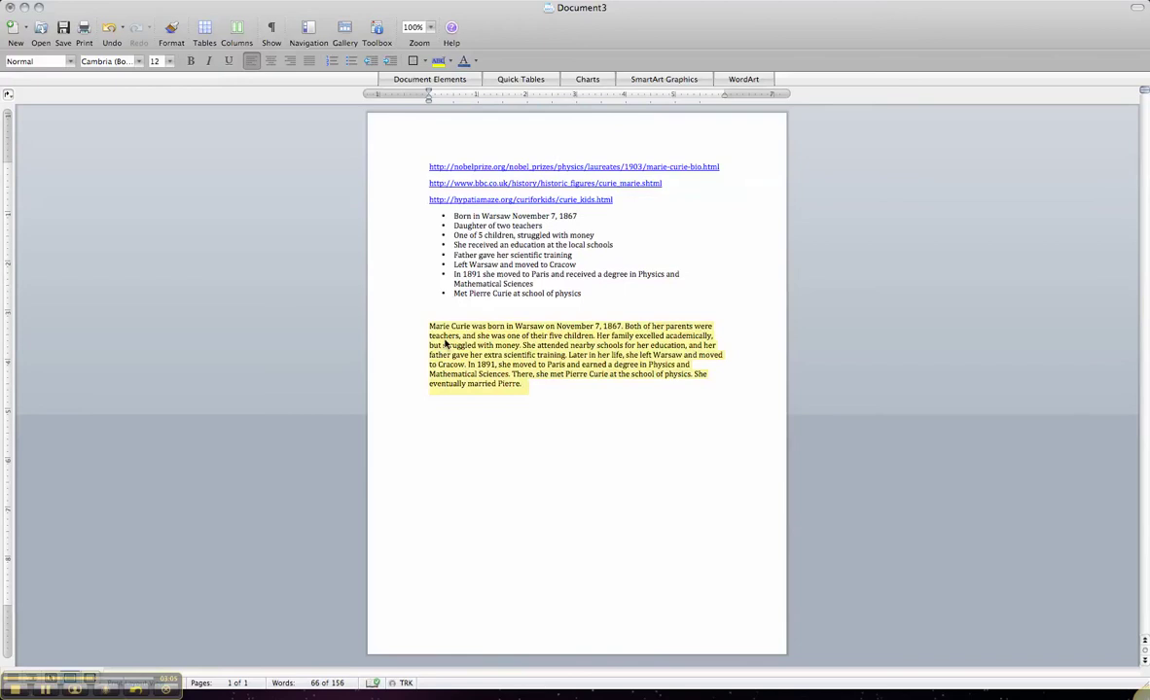
left_click(429, 399)
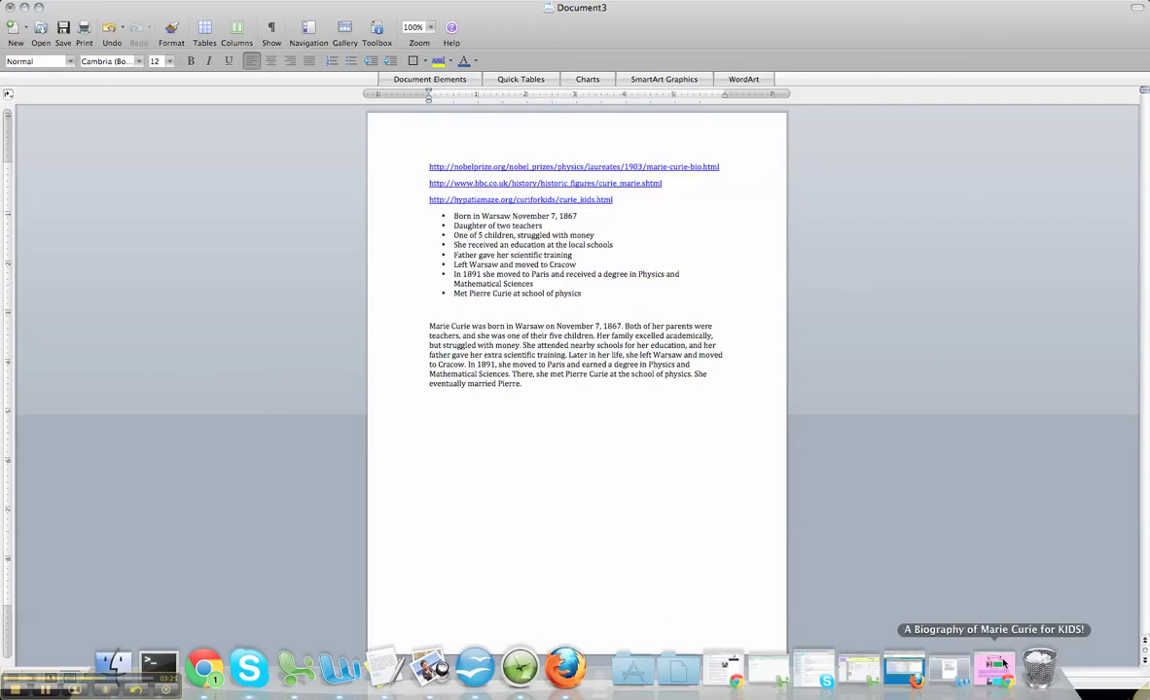
left_click(1005, 665)
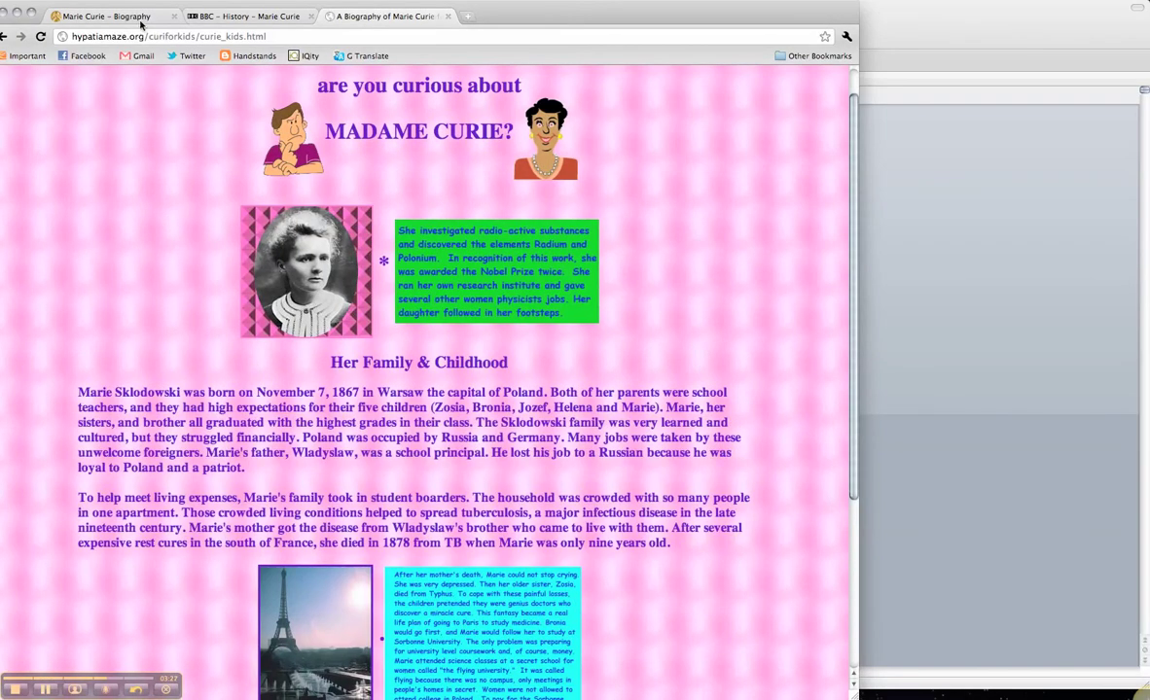
left_click(125, 16)
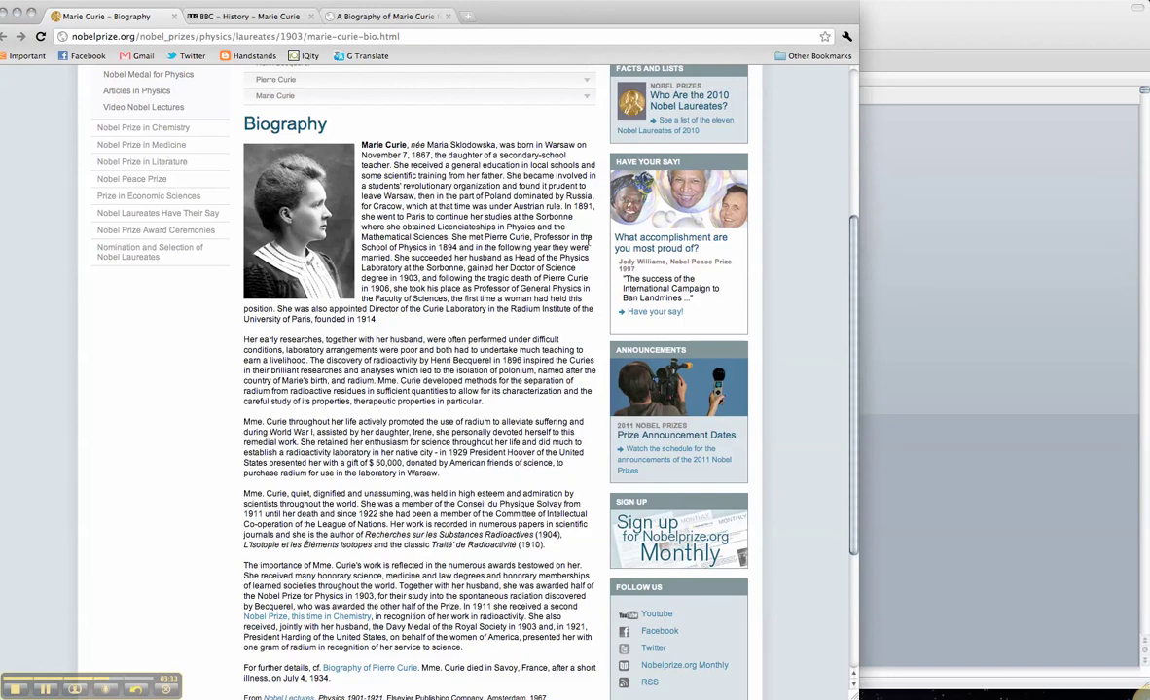
left_click(950, 322)
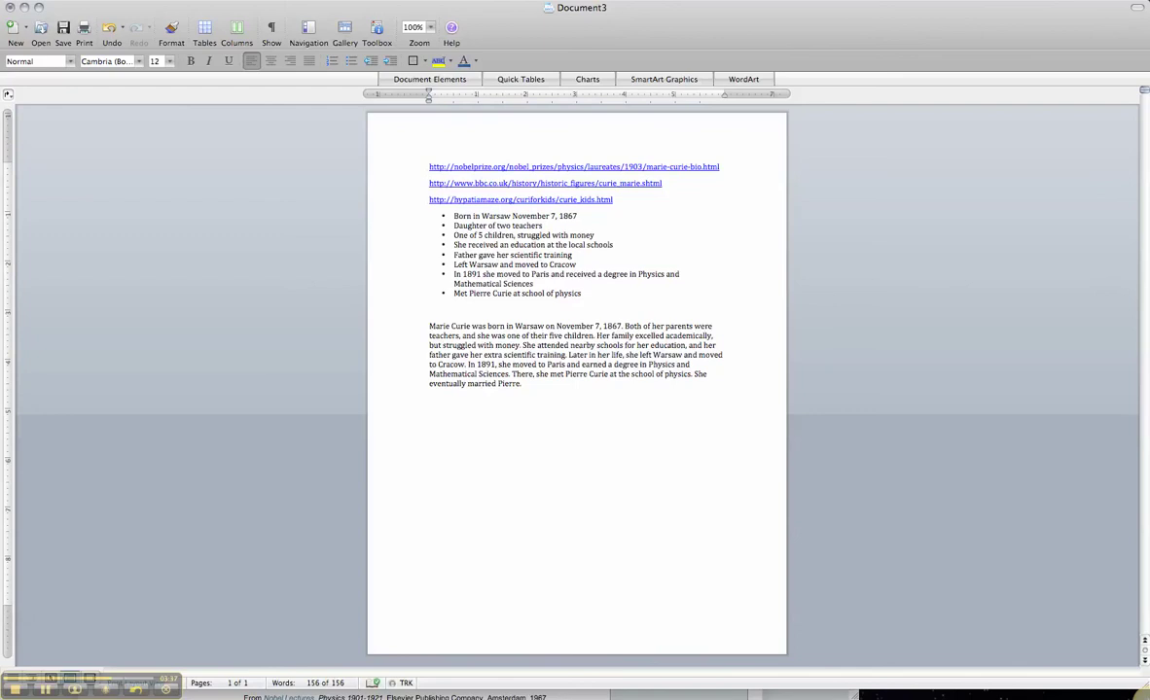
- Add 'in the year of 1894' after 'Pierre Curie', checking it against the Nobel biography page
left_click(609, 374)
type("i")
type("n the year of 18")
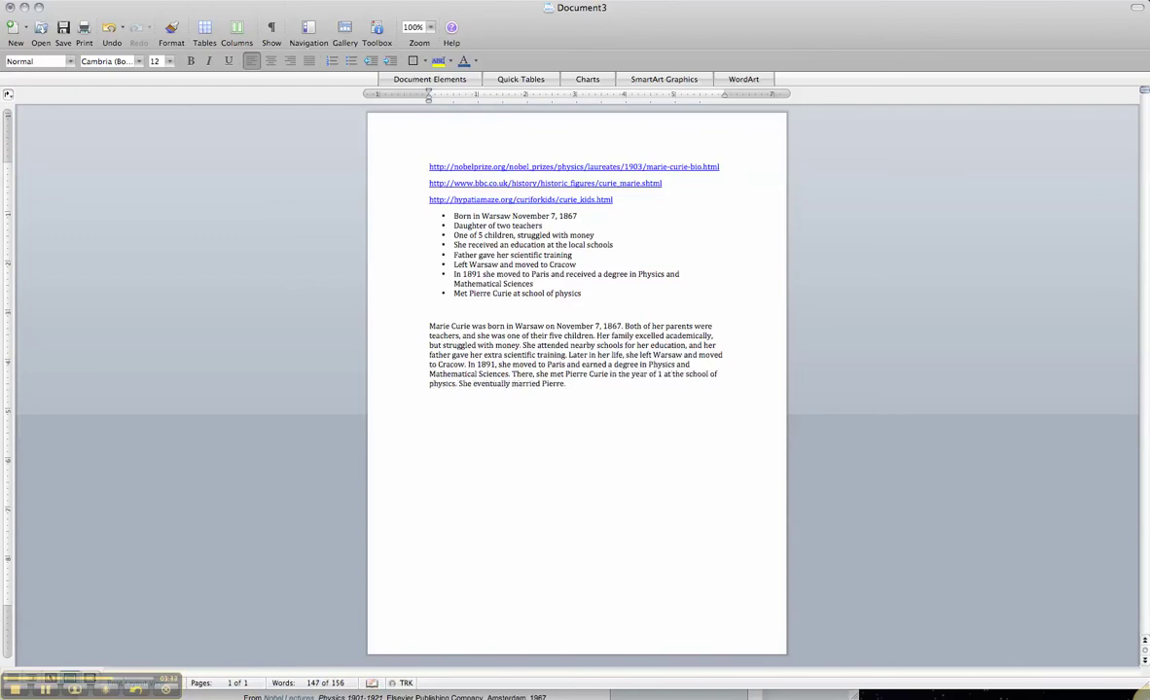
type("94")
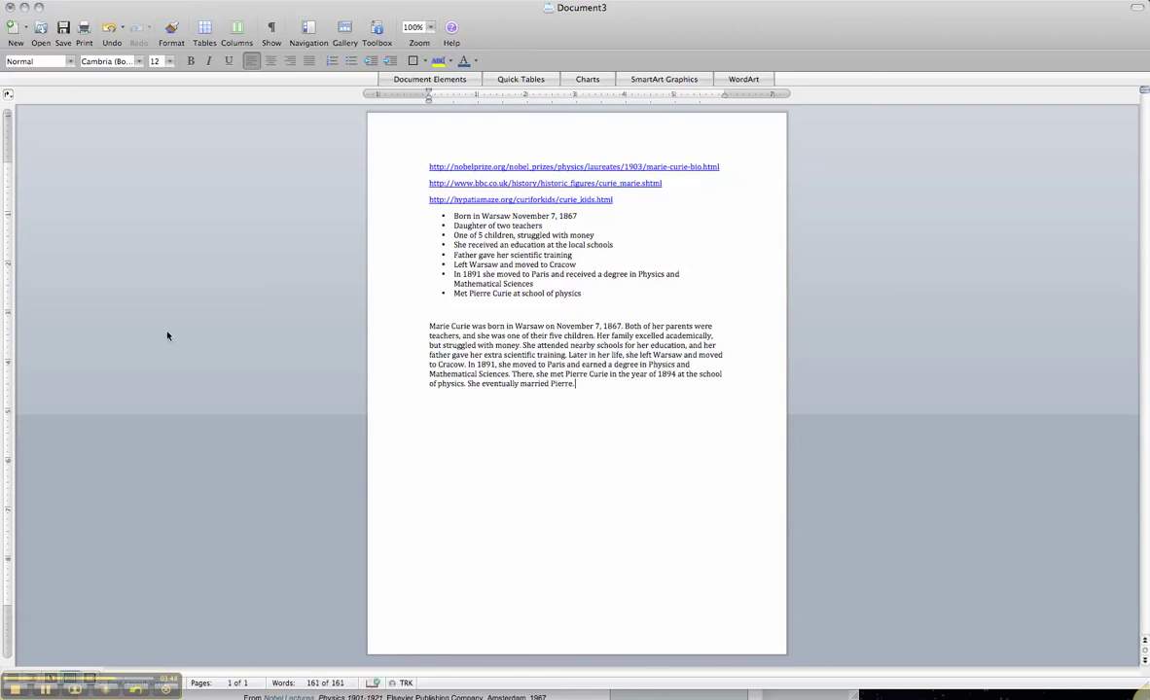
mouse_move(500, 671)
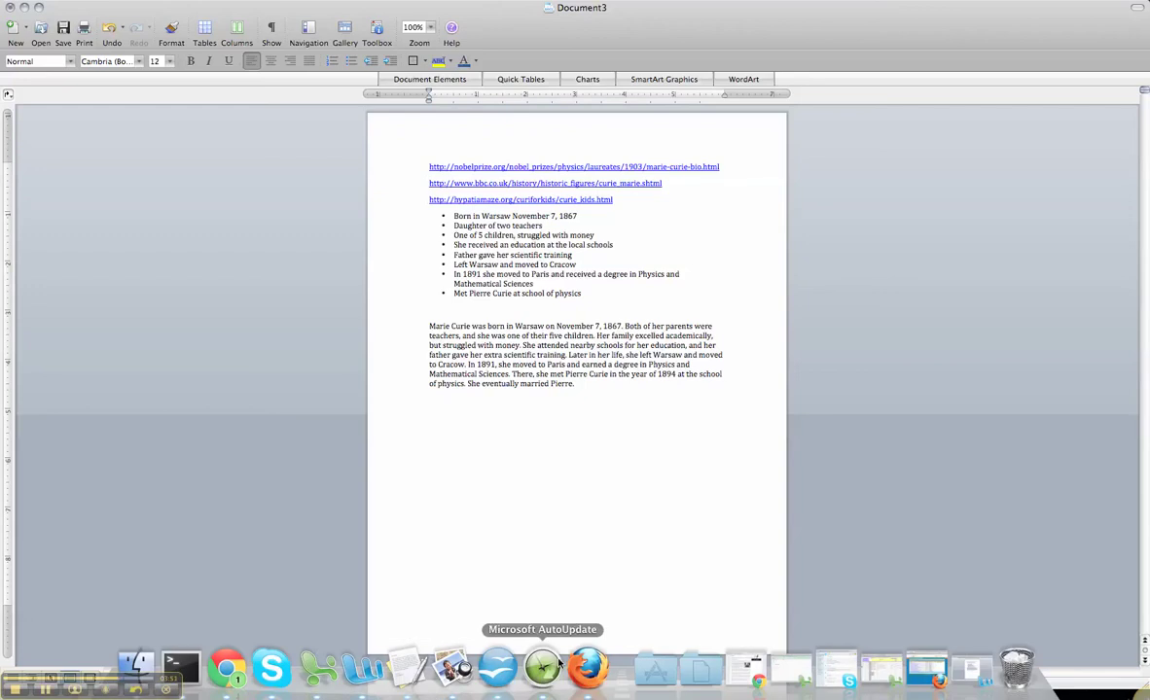
left_click(237, 671)
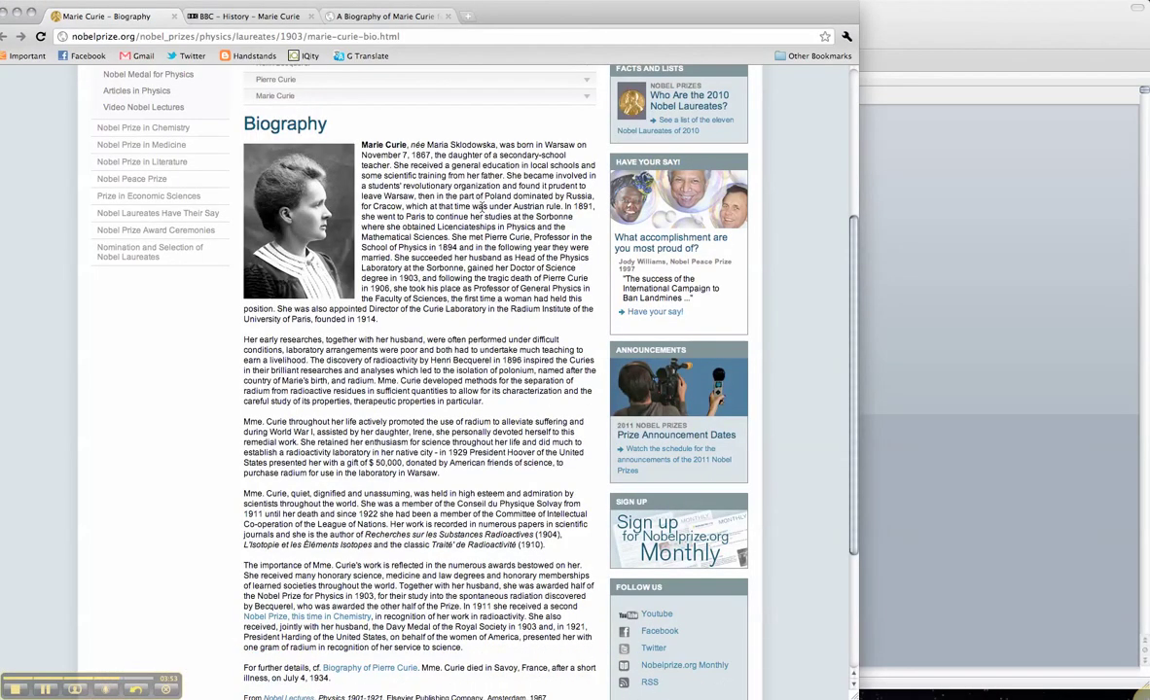
left_click(918, 268)
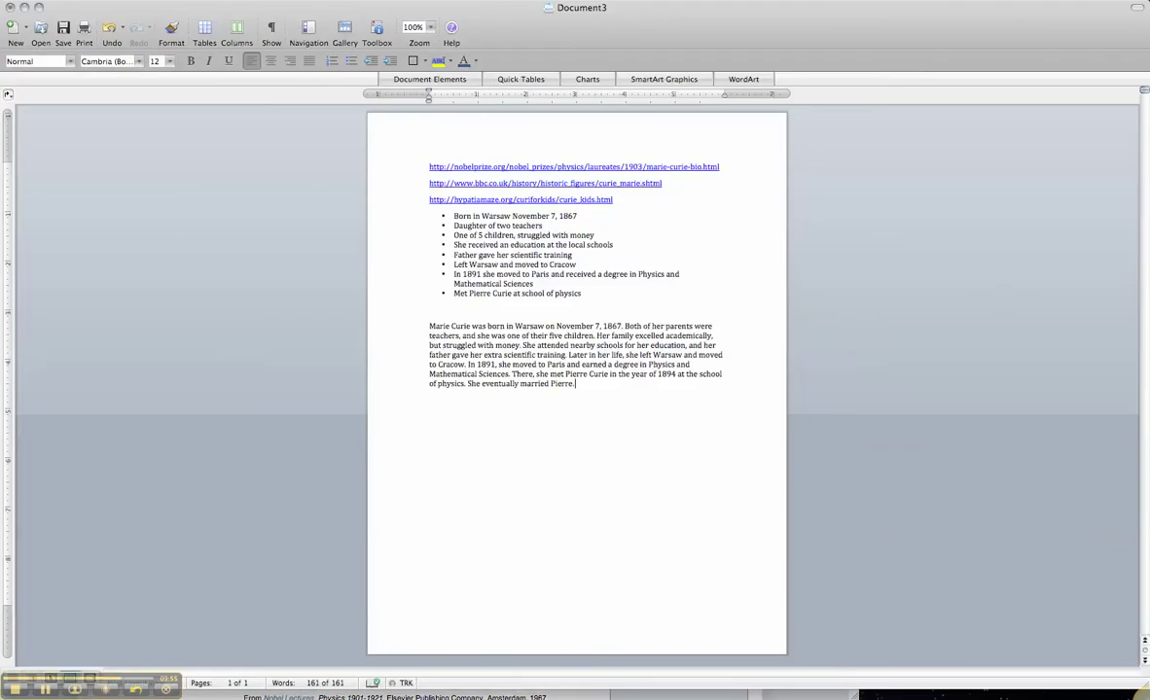